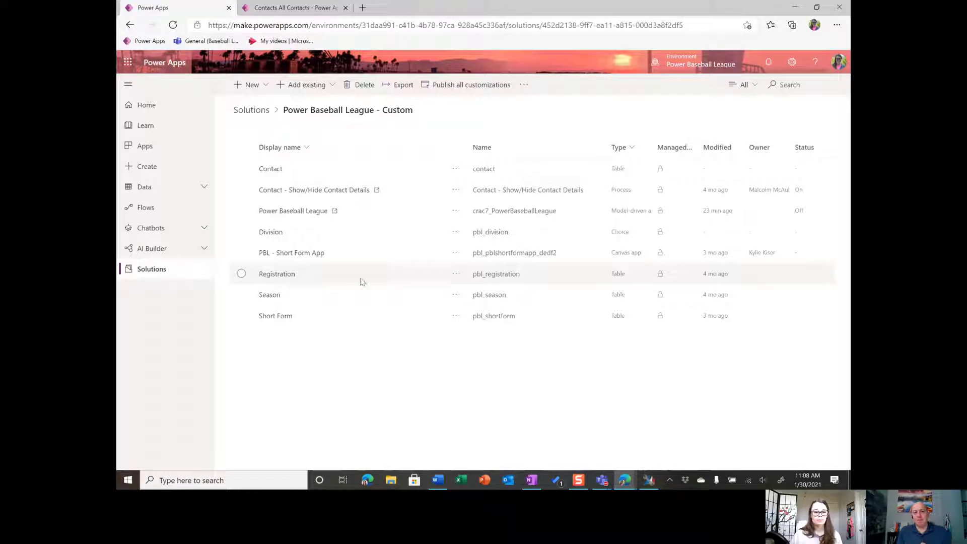
- Open the Active Registrations view of the Registration table for editing
left_click(277, 274)
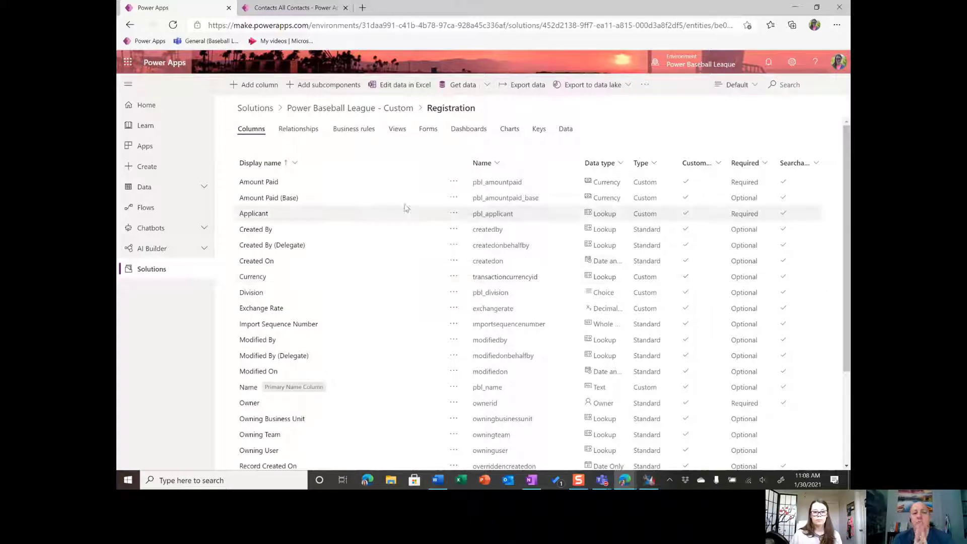
left_click(397, 132)
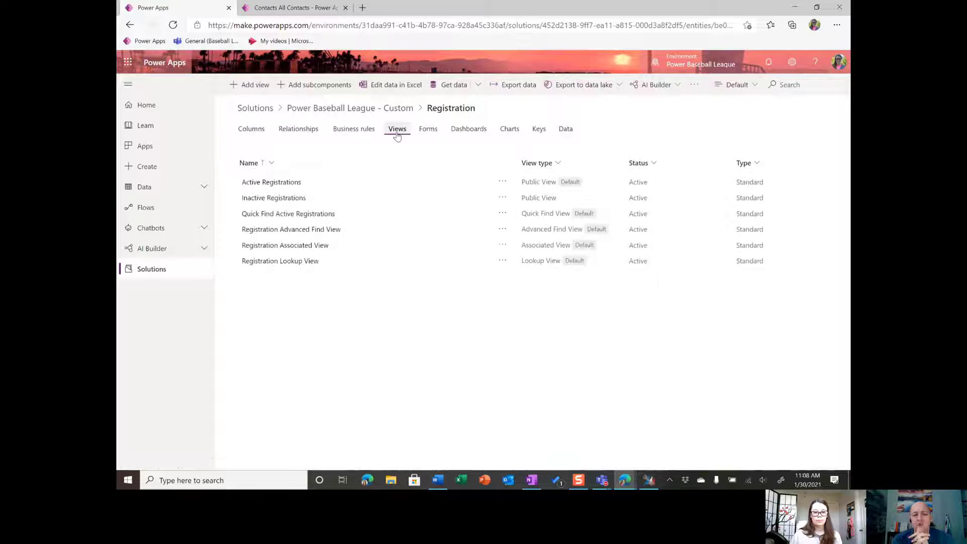
left_click(291, 182)
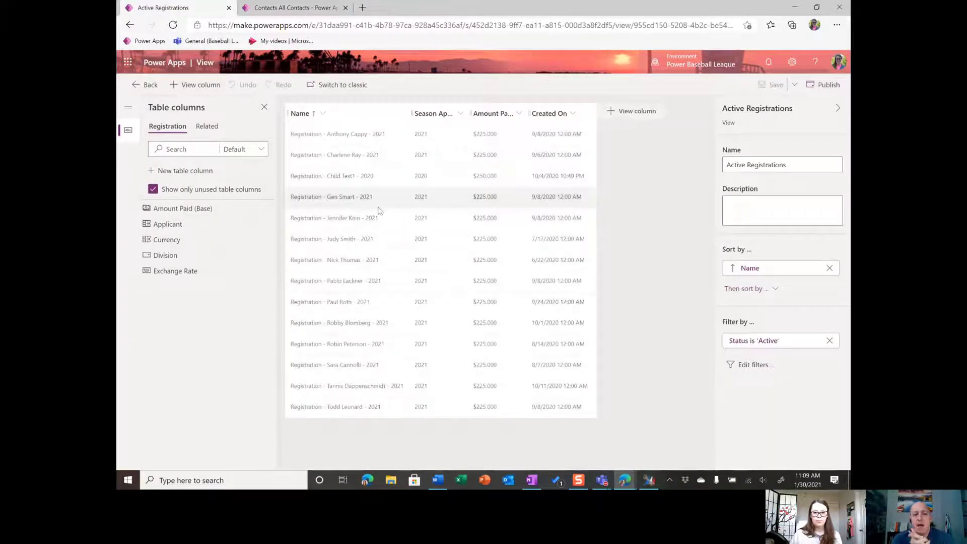
- Remove the Name column from the view and add Applicant as the first column
left_click(389, 120)
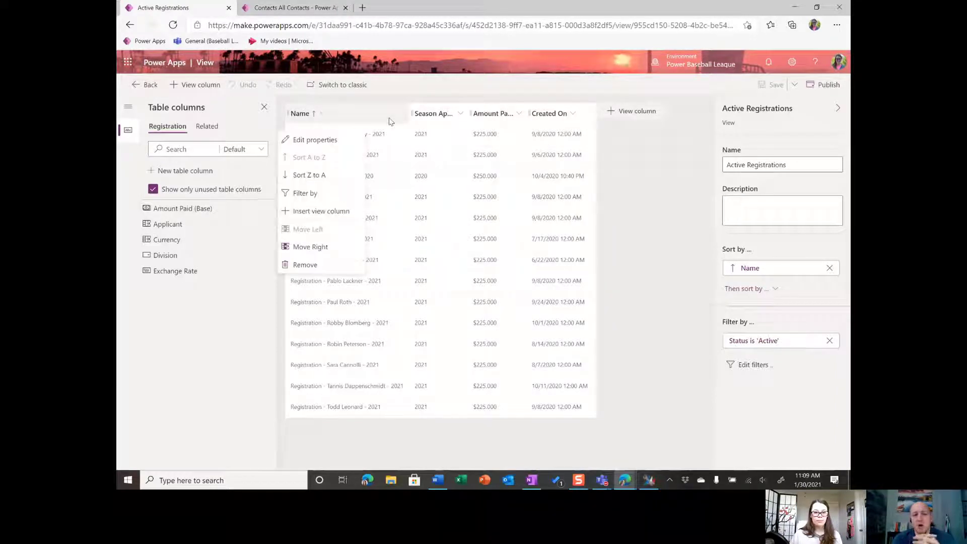
left_click(318, 266)
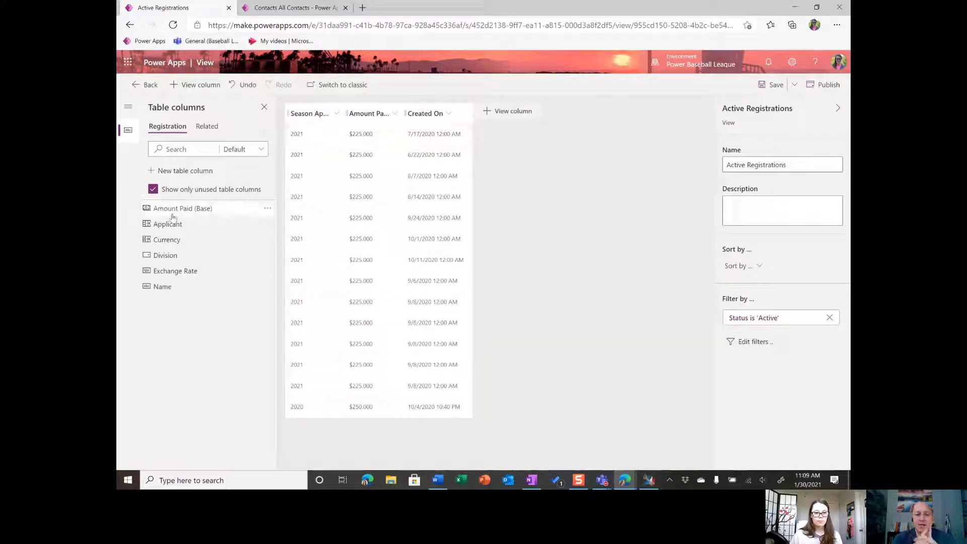
left_click_drag(162, 227, 288, 111)
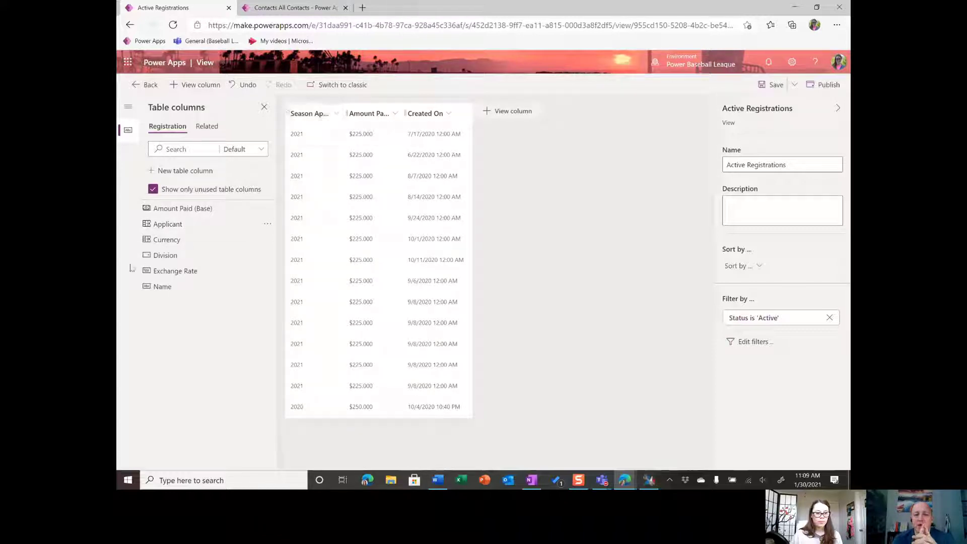
left_click_drag(181, 225, 294, 114)
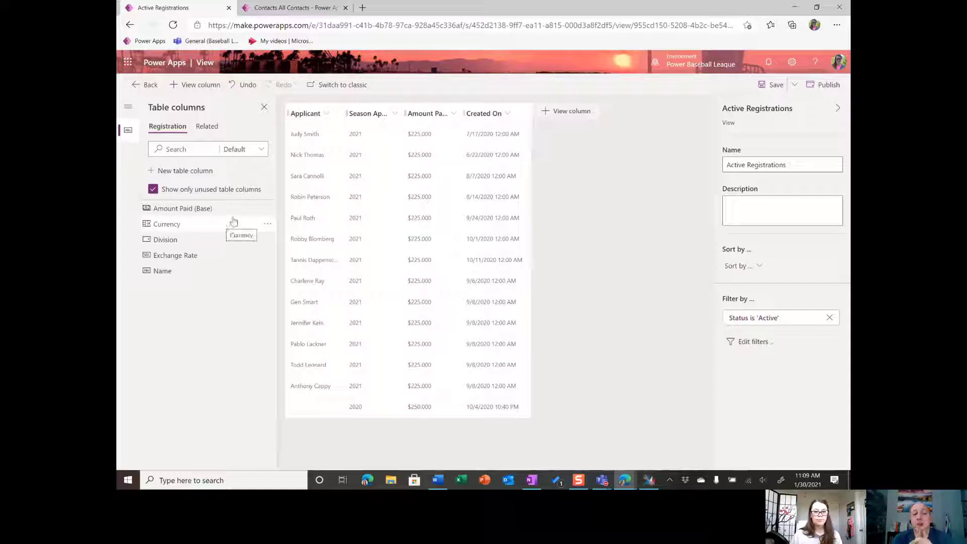
- Add the Age column from the related Applicant (Contact) table directly after Applicant
left_click(211, 126)
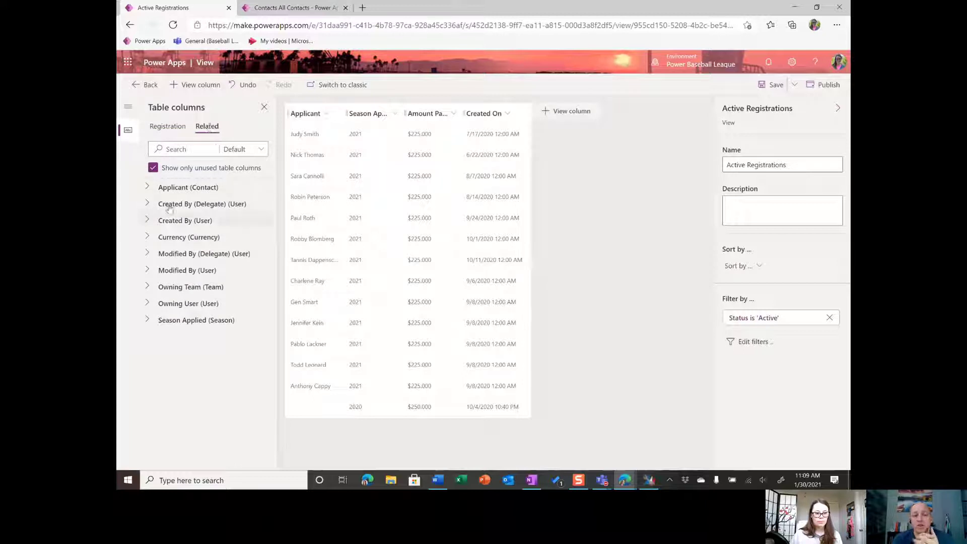
left_click(150, 188)
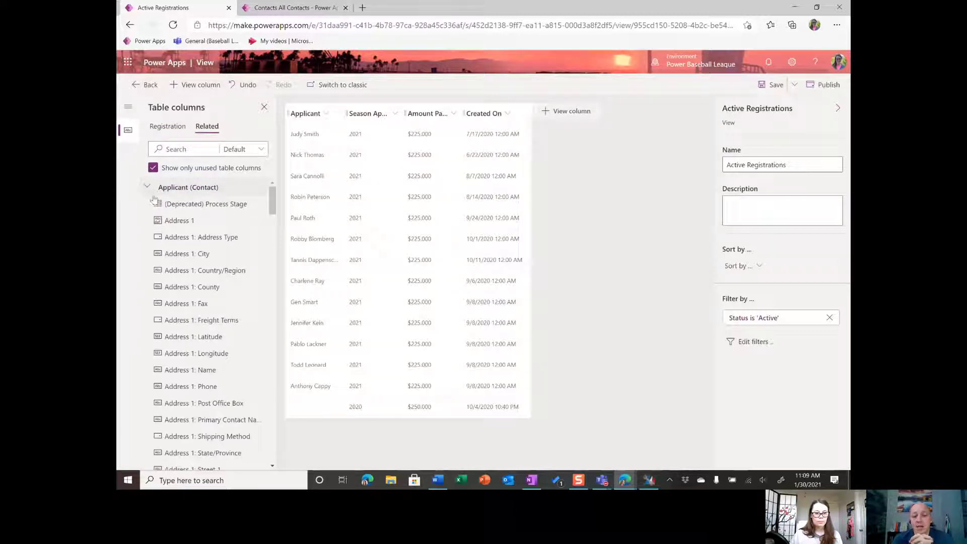
left_click(203, 151)
type("age")
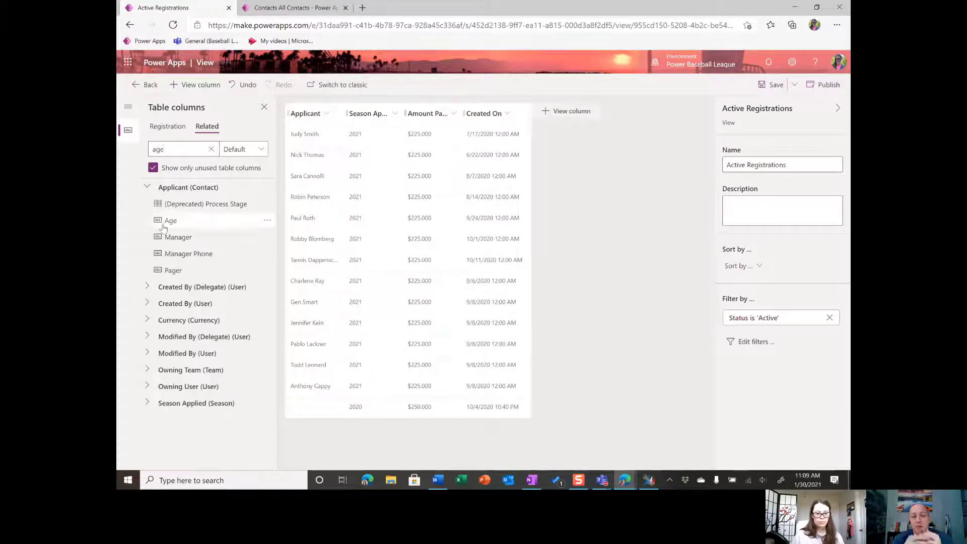
left_click_drag(168, 220, 346, 121)
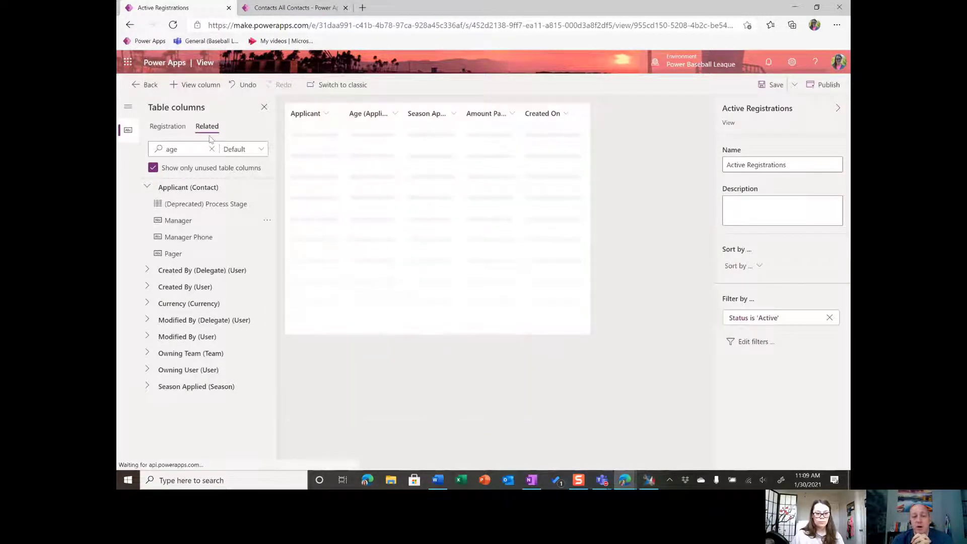
- Add the related Applicant (Contact) table's Primary Caregiver column directly after Age
double_click(183, 149)
type("prim")
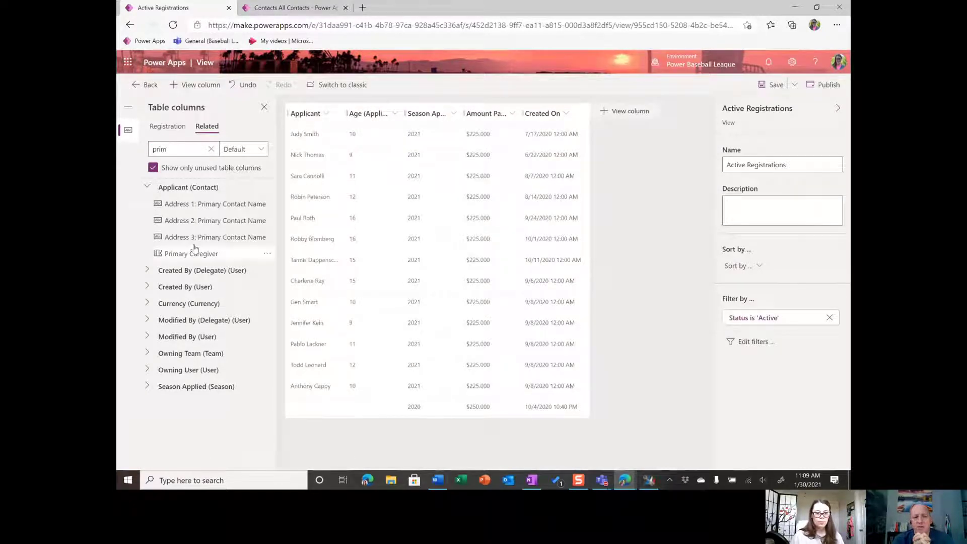
left_click_drag(183, 257, 397, 118)
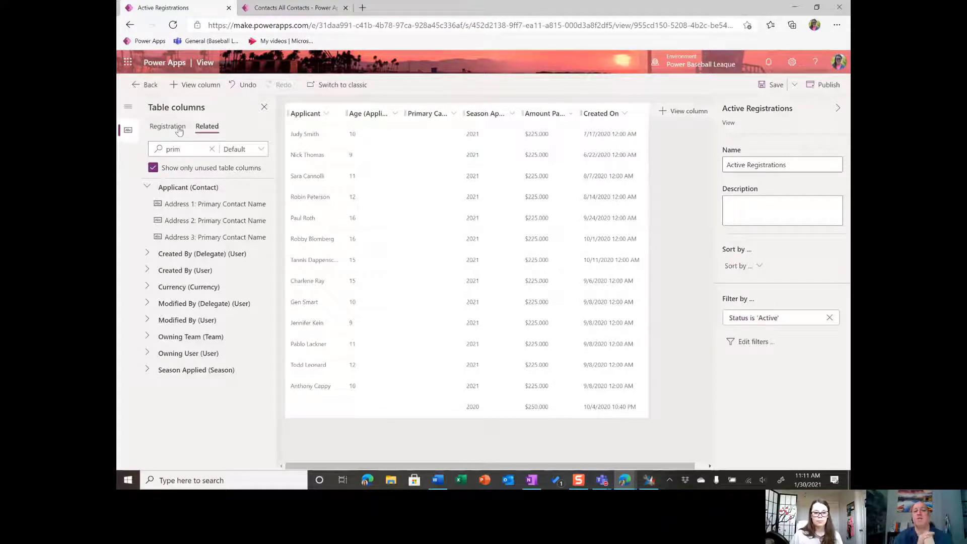
- Add the Registration table's Division column between Season Applied and Amount Paid
left_click(179, 130)
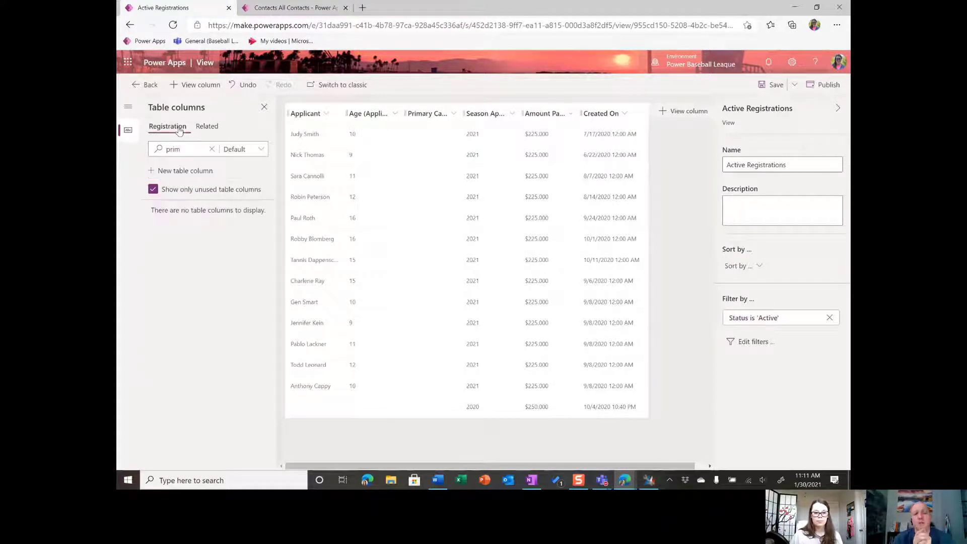
left_click(212, 150)
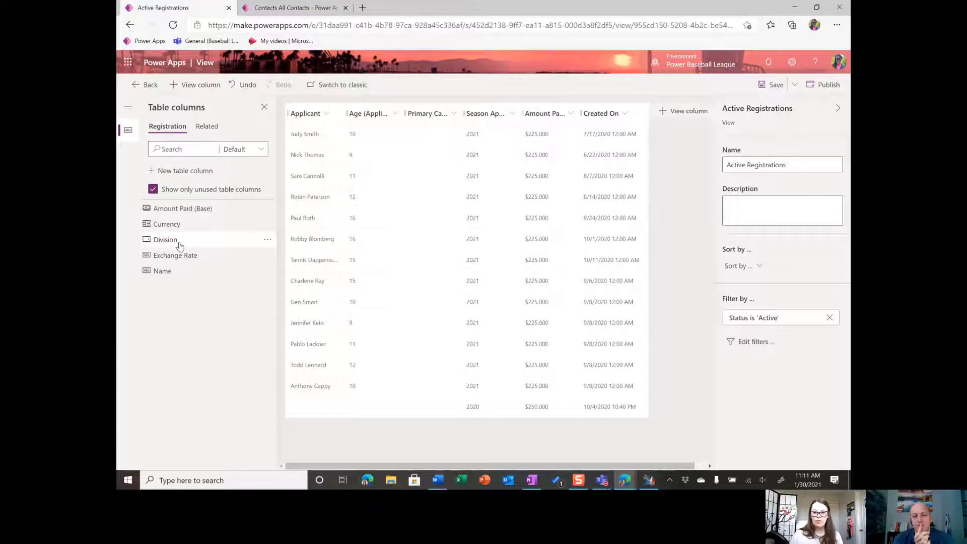
mouse_move(181, 240)
left_mouse_down()
mouse_move(395, 205)
mouse_move(524, 150)
mouse_move(519, 125)
left_mouse_up()
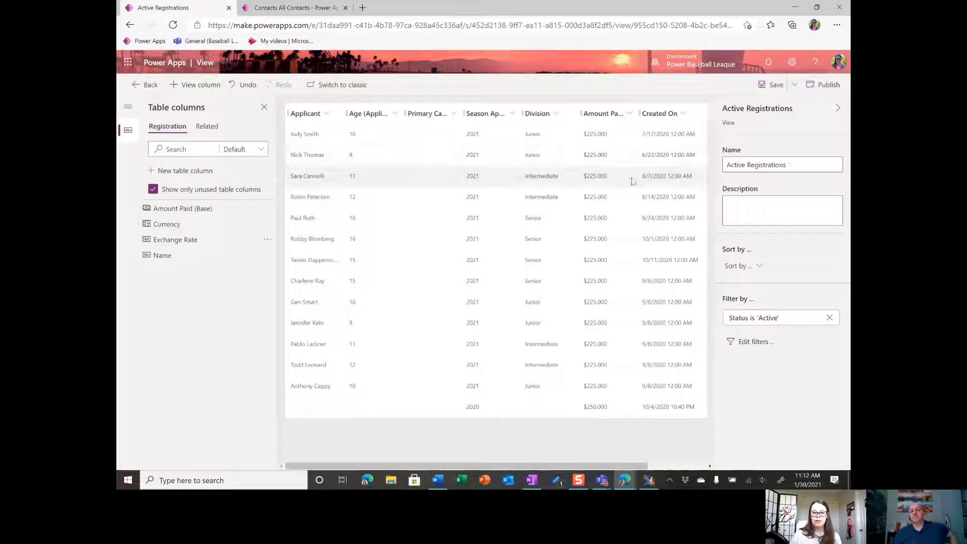
- Save and publish the Active Registrations view, and return to the Registration table
left_click(764, 94)
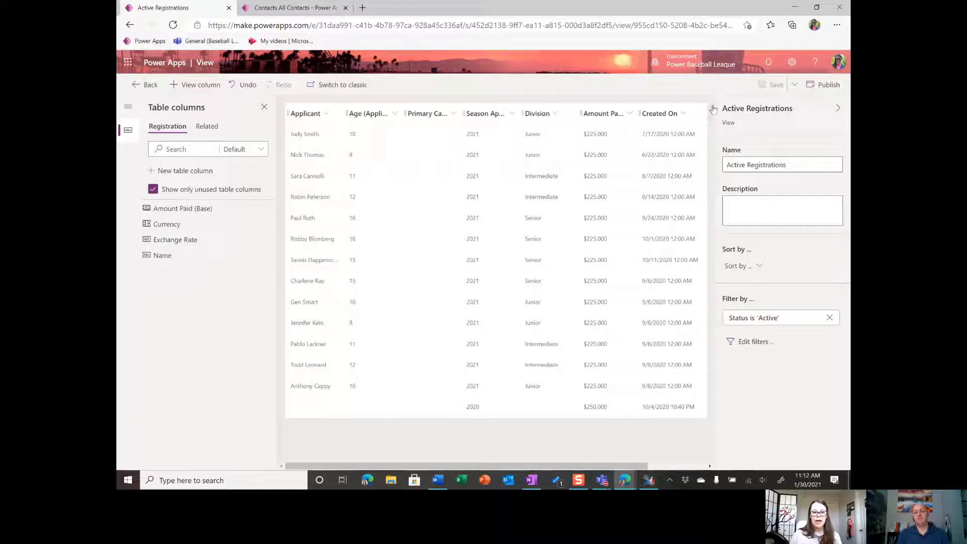
left_click(822, 86)
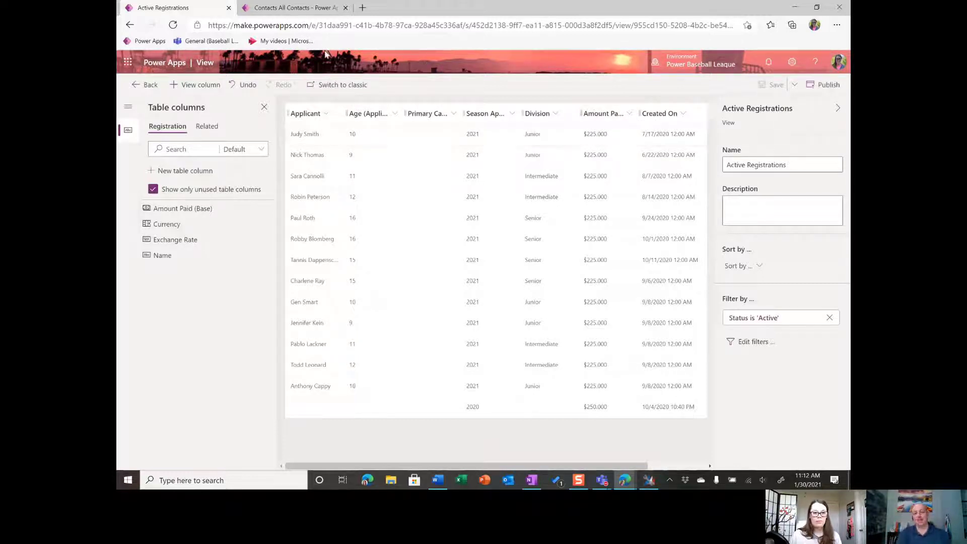
left_click(150, 85)
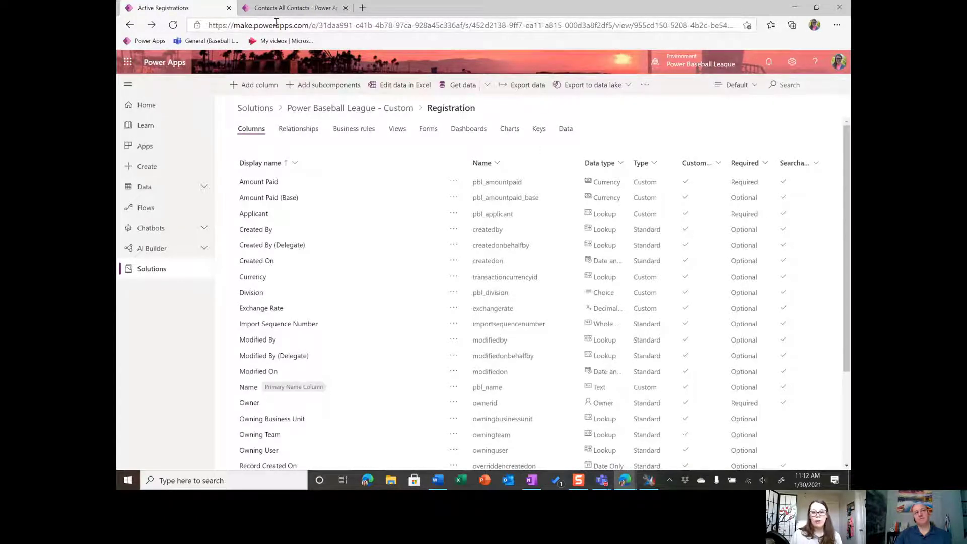
- Switch to the Power Baseball League app's All Contacts list and look at its advanced filters without applying any
left_click(288, 8)
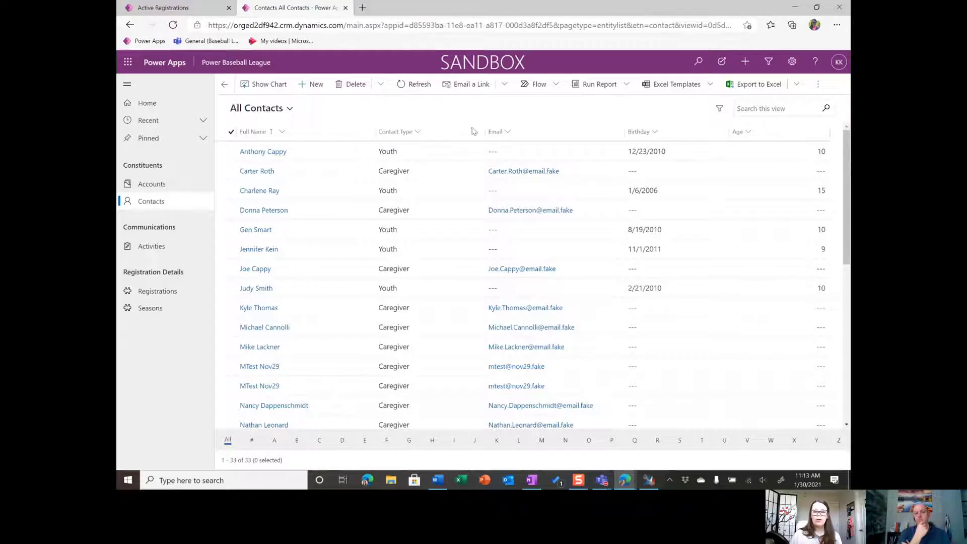
left_click(720, 110)
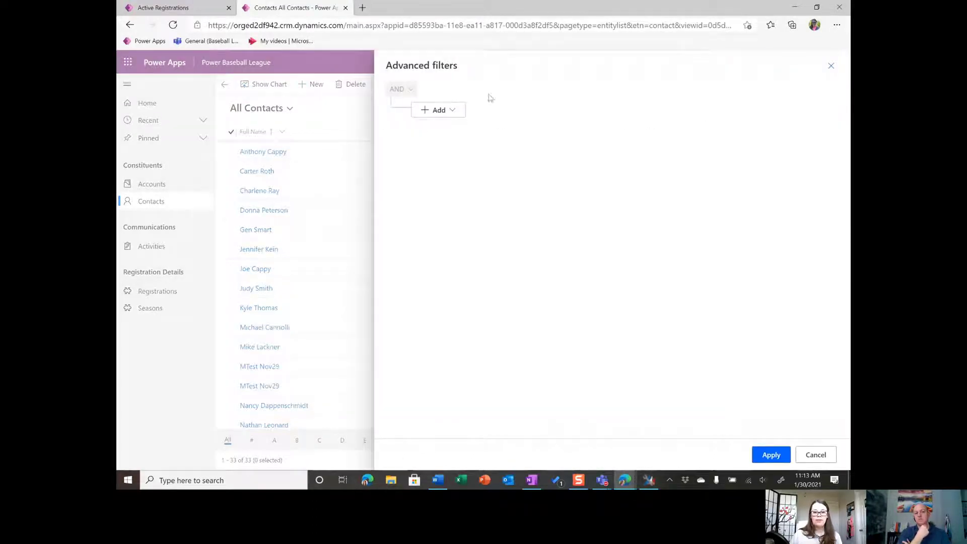
left_click(816, 454)
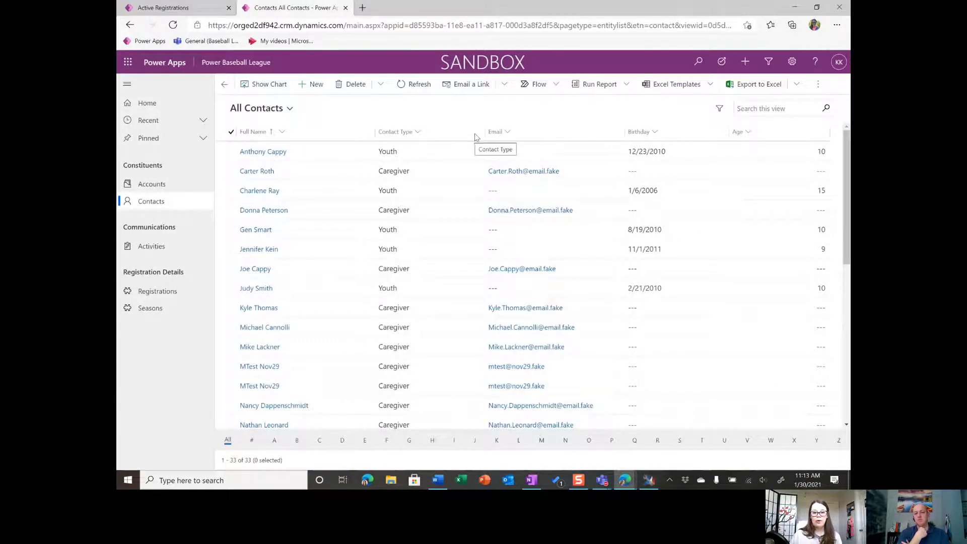
- Filter the All Contacts list to rows whose Contact Type equals Youth
left_click(417, 132)
left_click(420, 186)
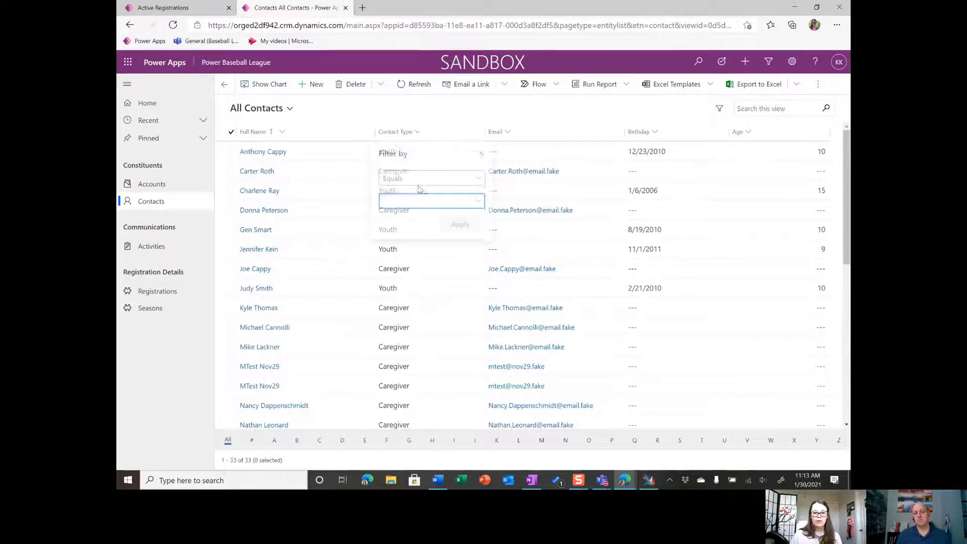
left_click(445, 206)
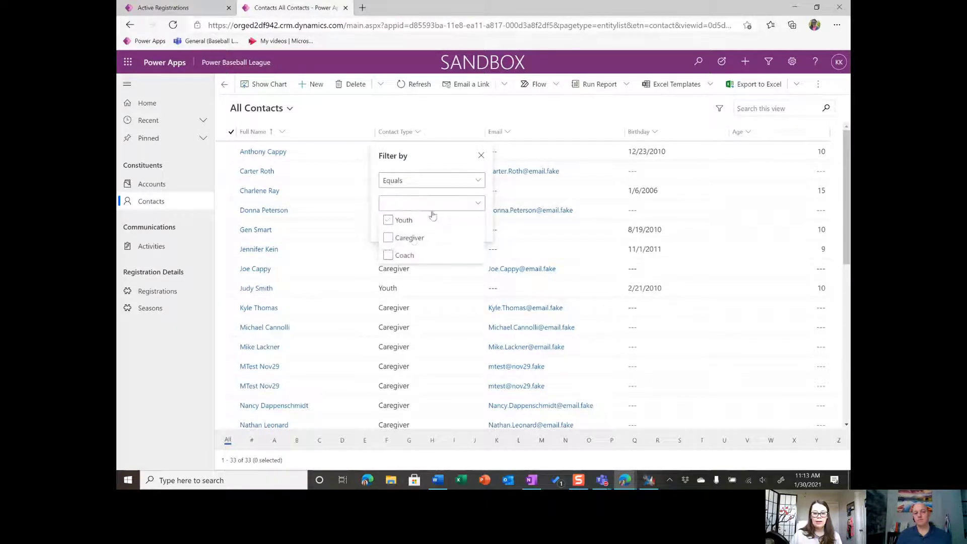
left_click(399, 225)
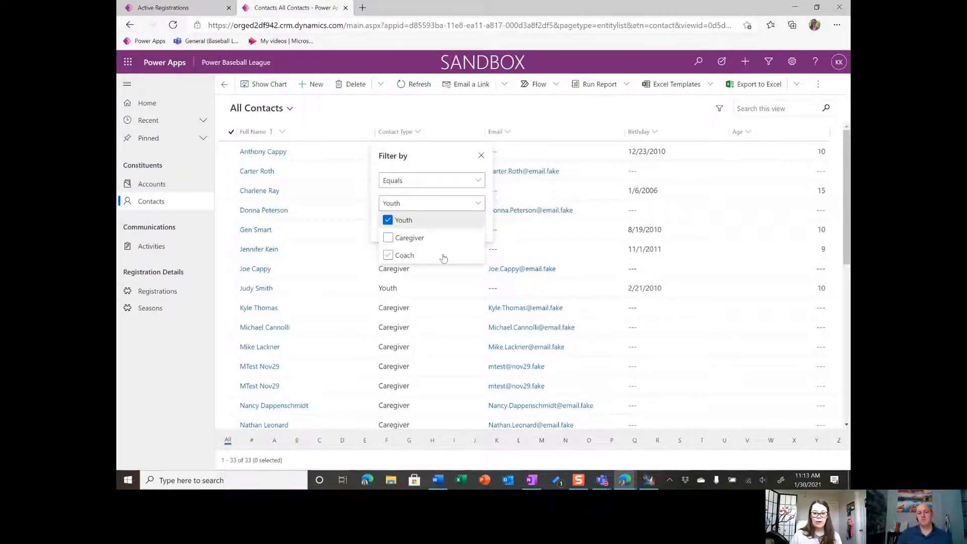
left_click(472, 199)
left_click(466, 224)
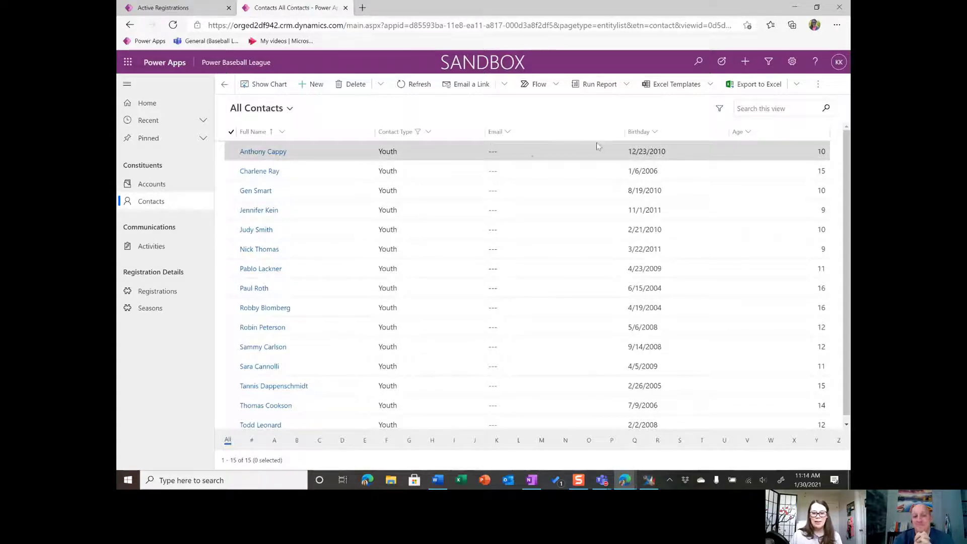
- Add a related entity condition on Registrations (Applicant) to the advanced filters of the contacts list
left_click(719, 109)
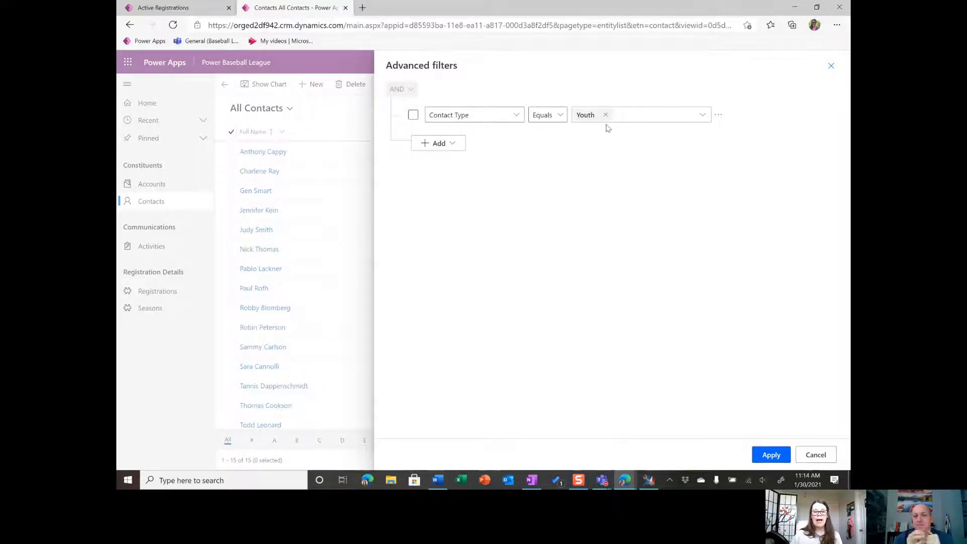
left_click(453, 145)
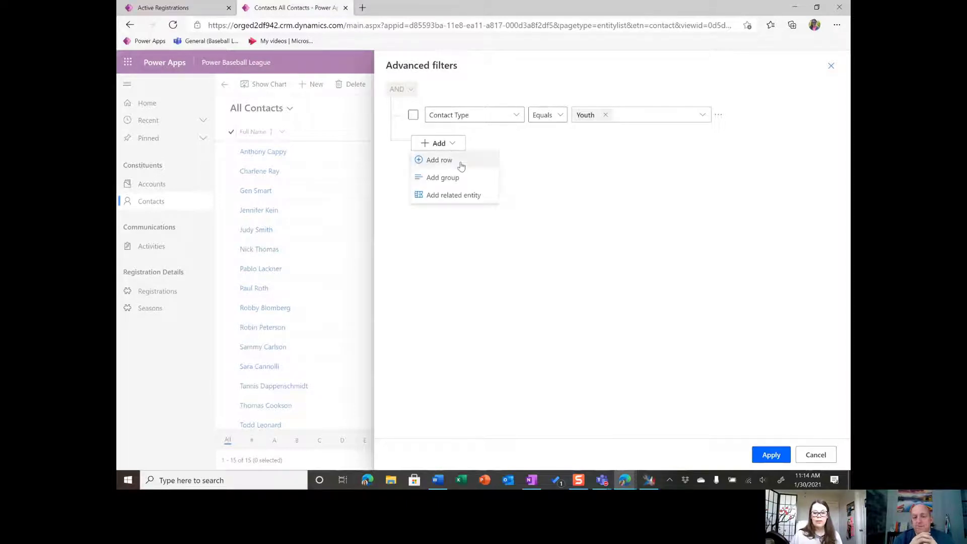
left_click(469, 196)
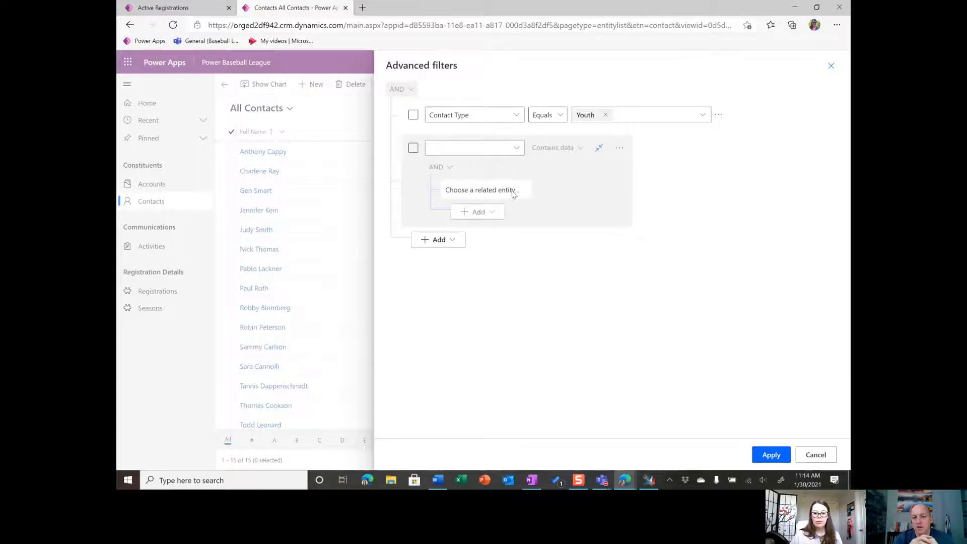
left_click(492, 148)
type("Re")
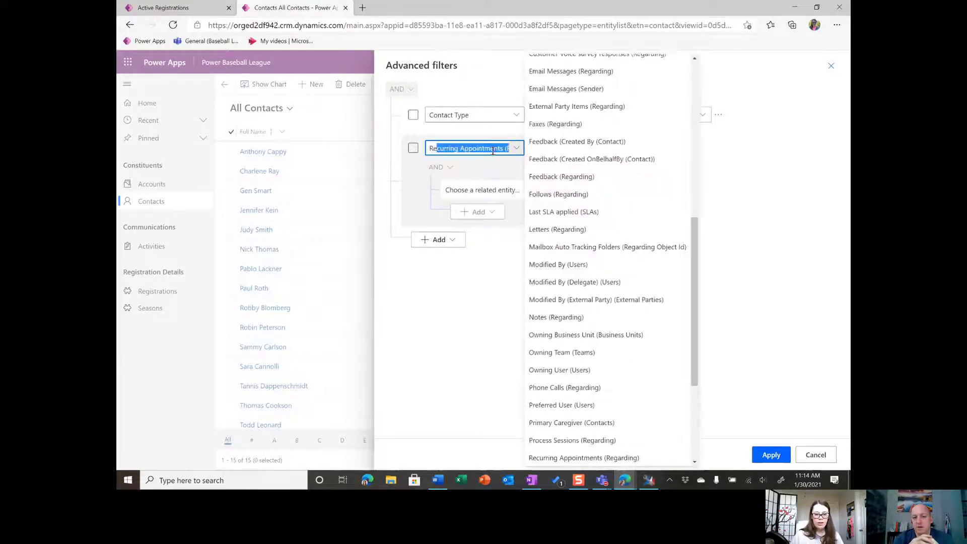
type("gistrations (Applicant")
key("Return")
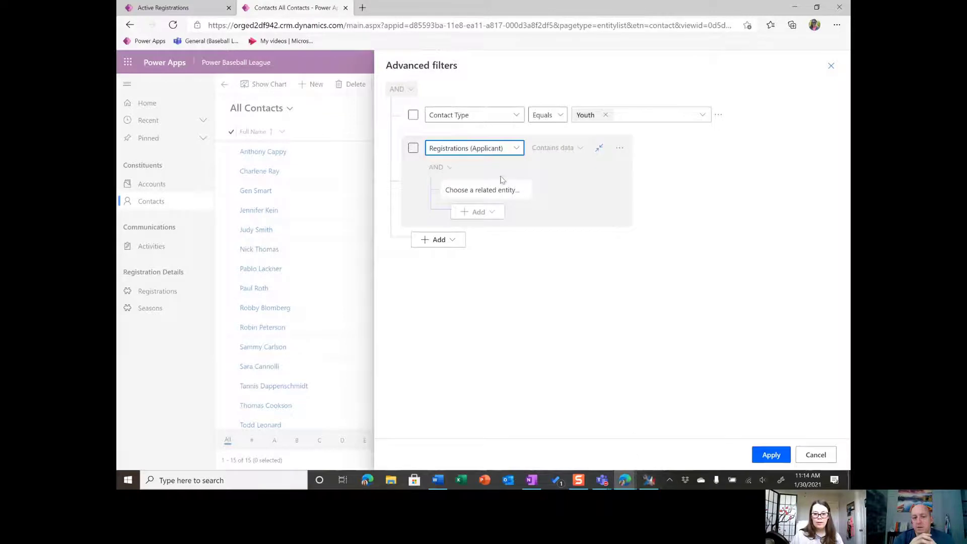
- Under the Registrations (Applicant) condition, add a row requiring Season Applied to equal 2021
left_click(518, 191)
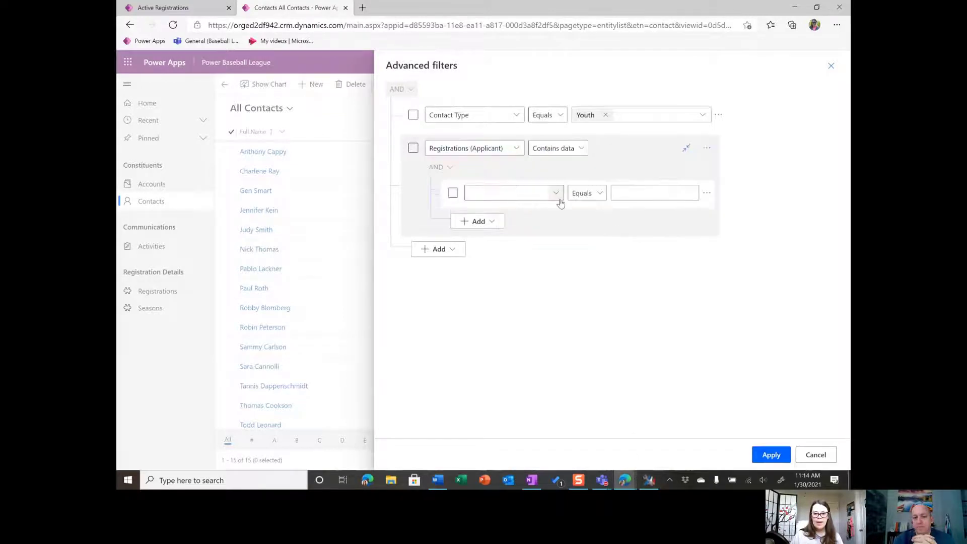
left_click(556, 195)
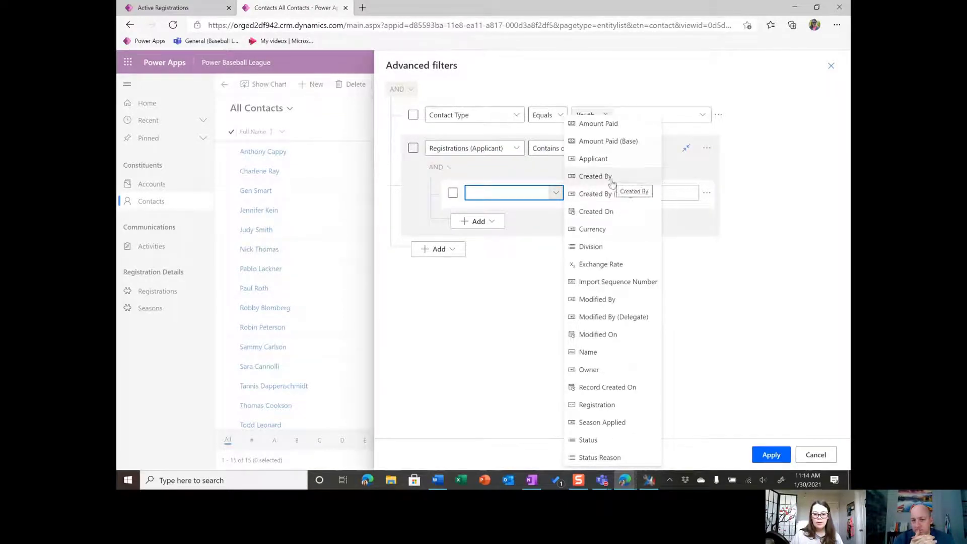
left_click(630, 421)
left_click(686, 192)
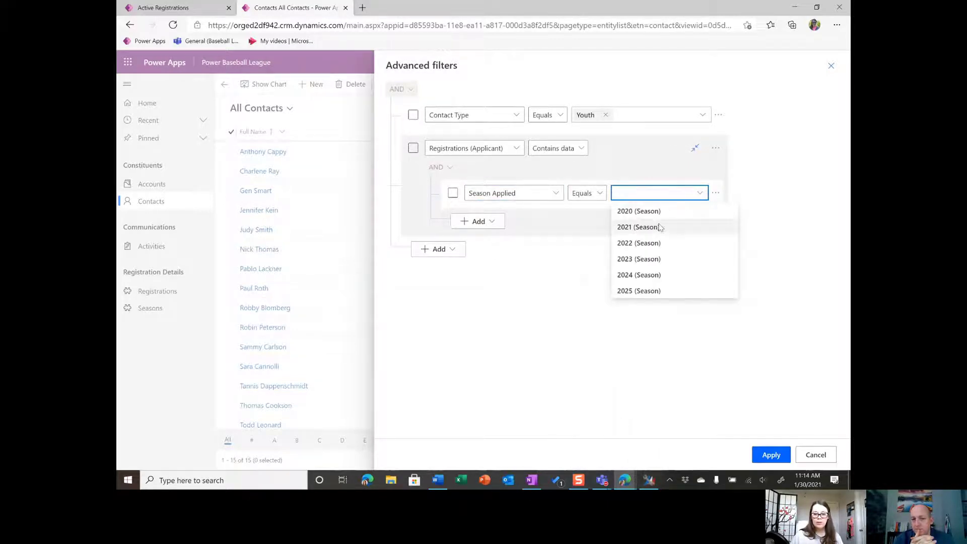
left_click(661, 229)
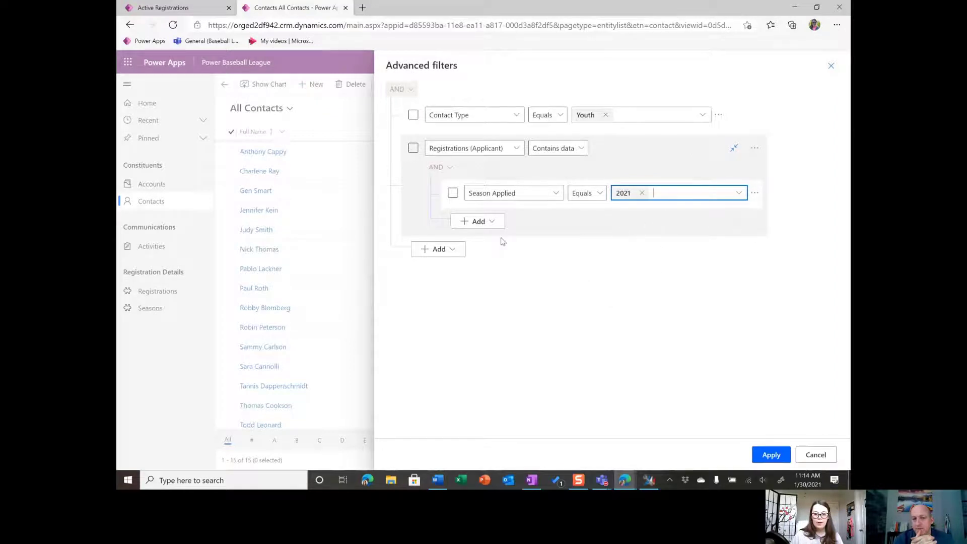
- Apply the advanced filters to the contacts list and start saving them as a new view
left_click(771, 455)
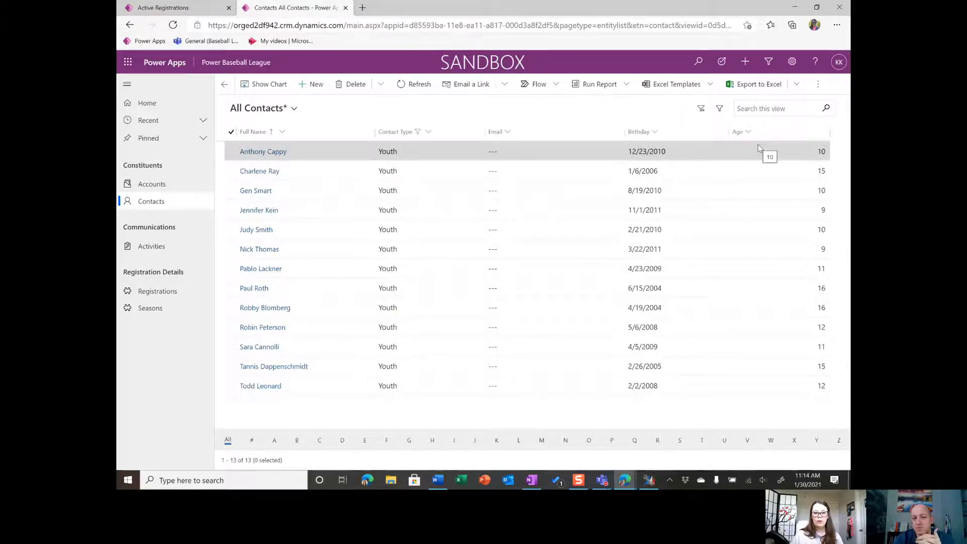
left_click(817, 87)
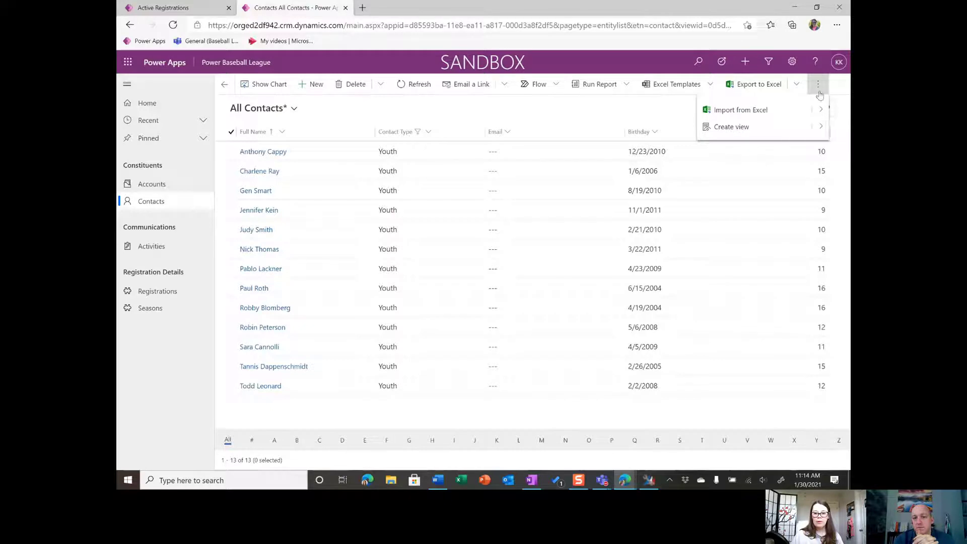
left_click(815, 127)
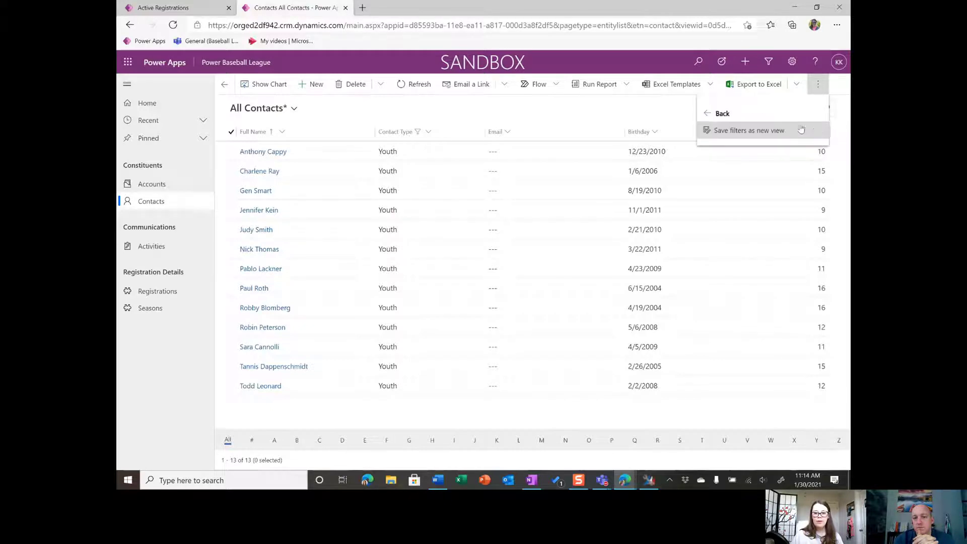
left_click(771, 132)
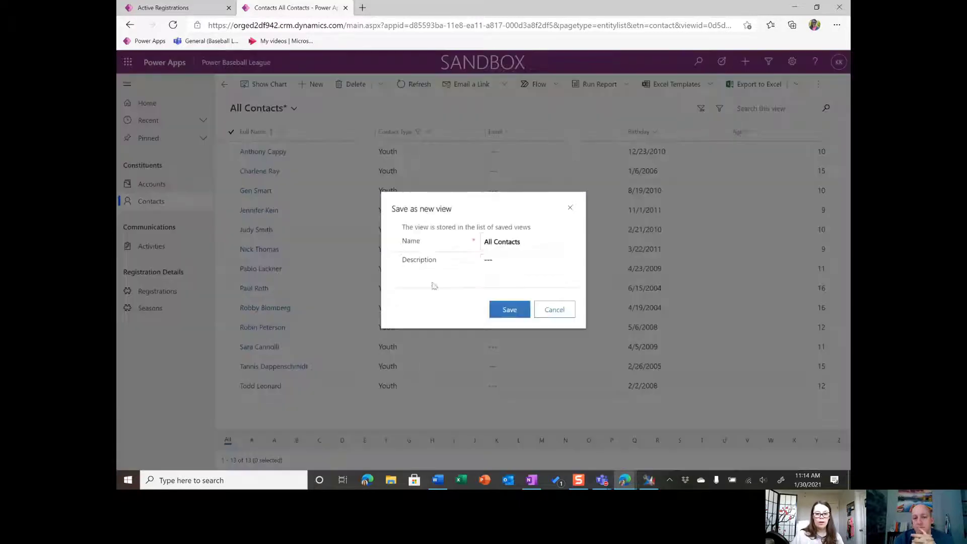
- Name the new view "Youth Registered for 2021 Season" and save it
left_click_drag(534, 241, 442, 222)
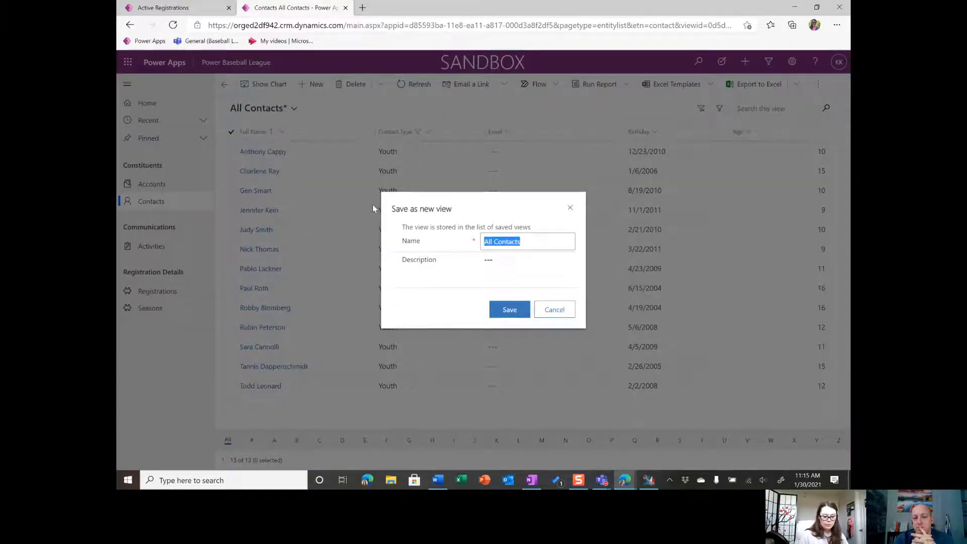
type("Youth Regi")
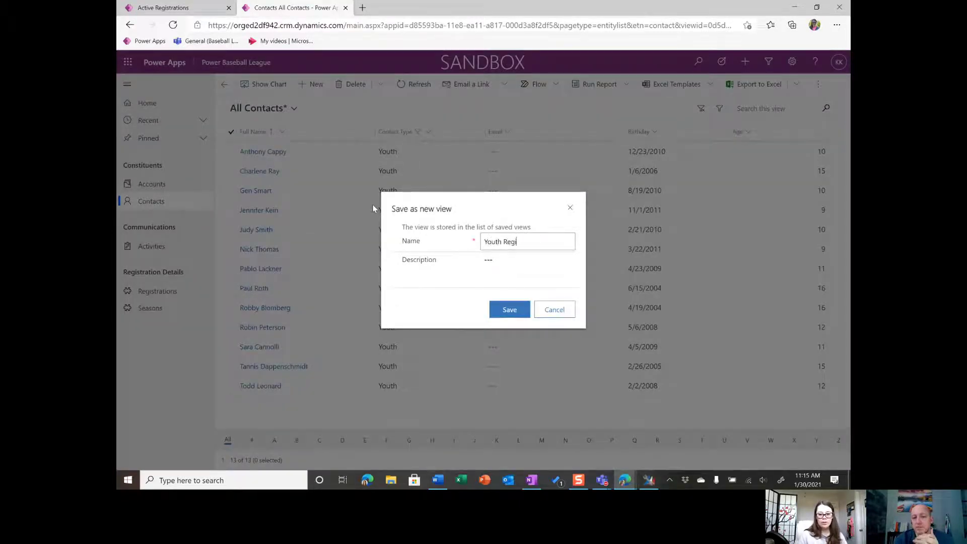
type("stered for ")
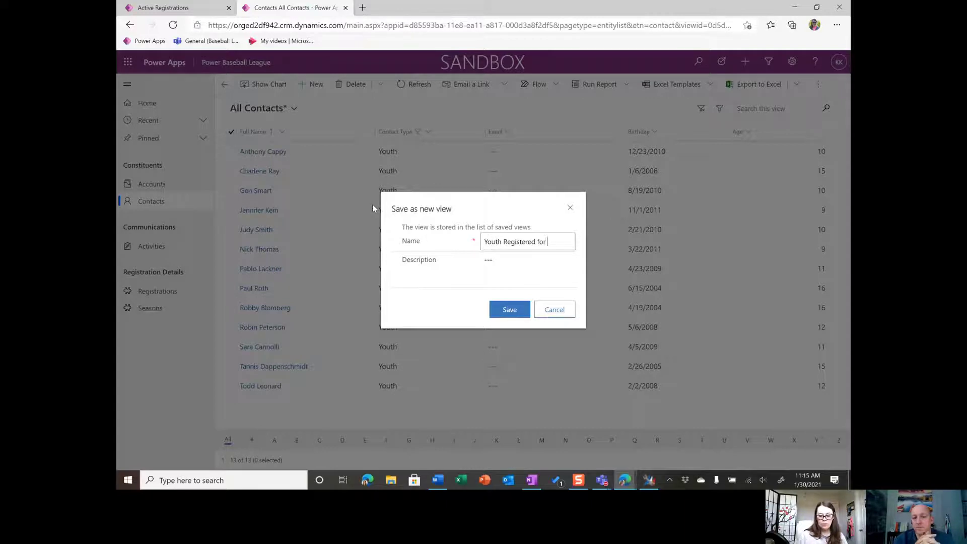
type("2012")
key("BackSpace")
key("BackSpace")
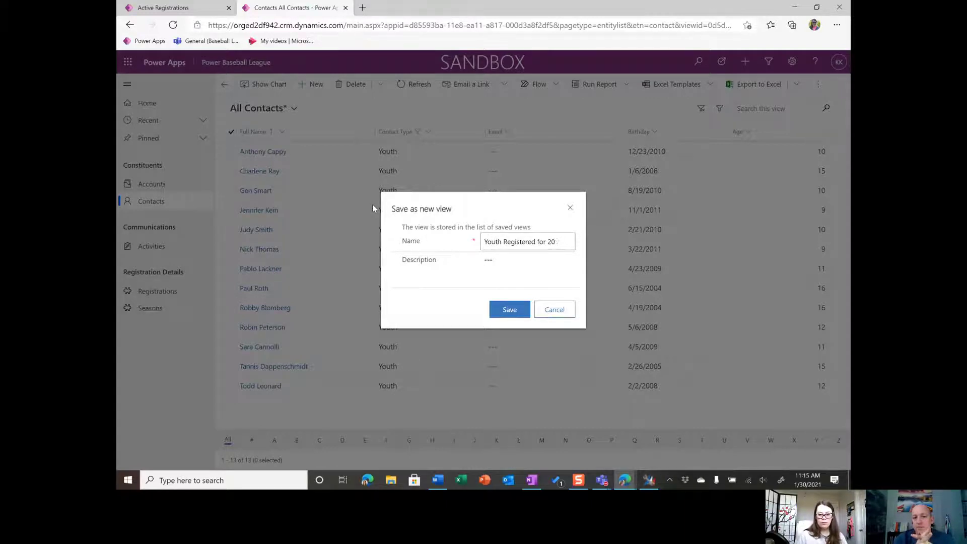
type("21 Season")
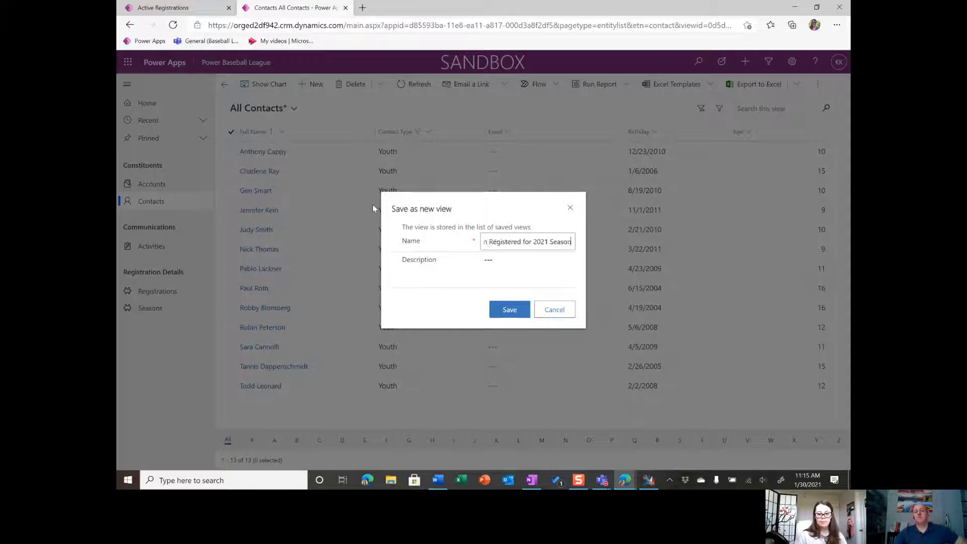
left_click(509, 310)
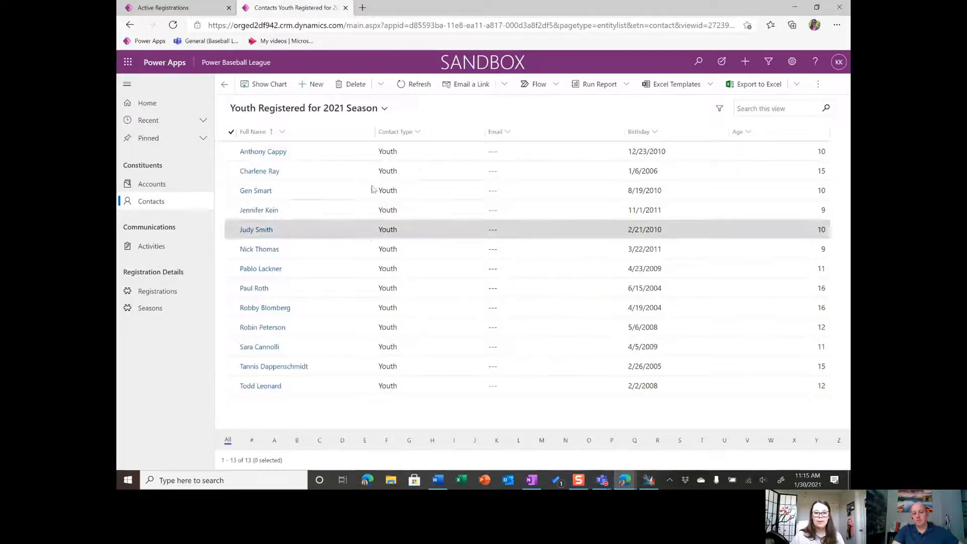
- Look at the available contact views, including the personal ones, and switch to the View Transfer Tool in XrmToolBox
left_click(381, 113)
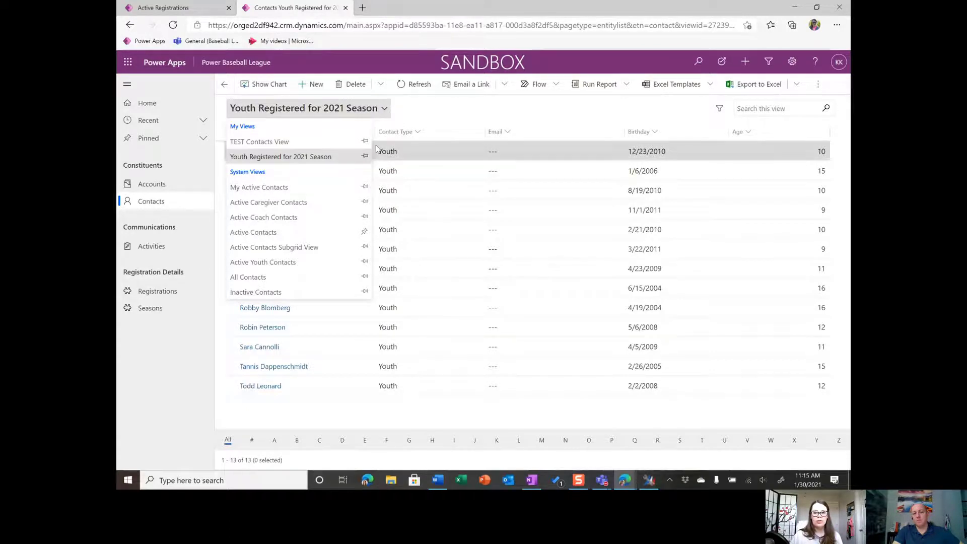
left_click(417, 113)
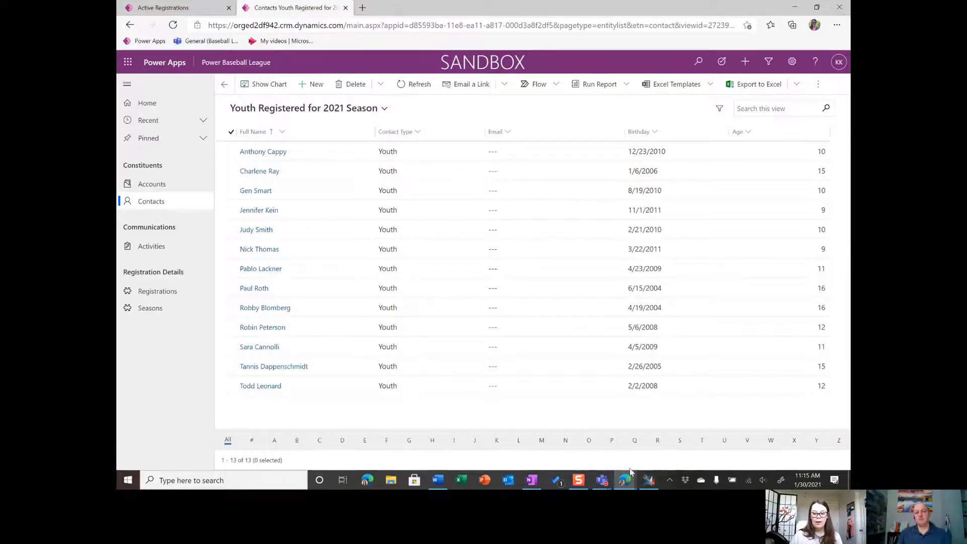
mouse_move(648, 482)
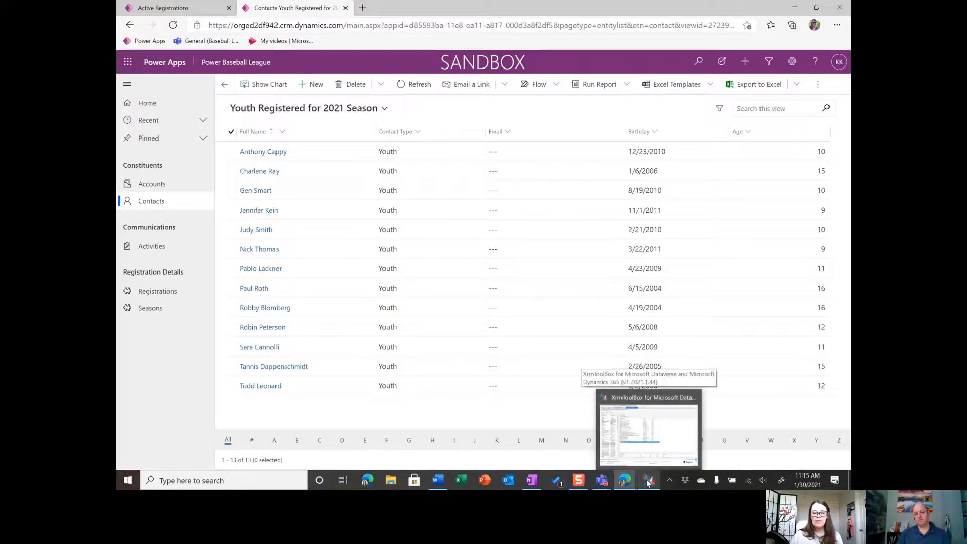
left_click(648, 431)
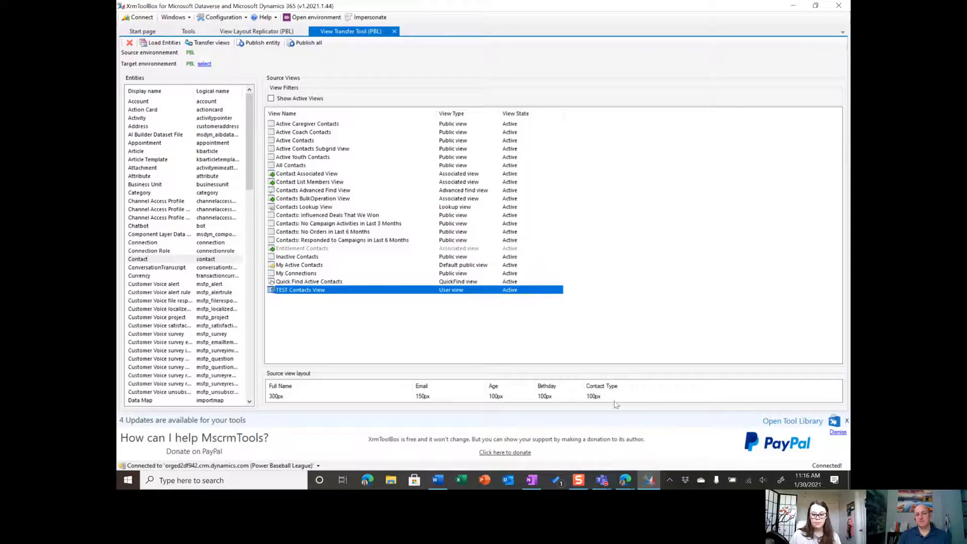
- Switch to the ongoing Microsoft Teams call window
left_click(602, 480)
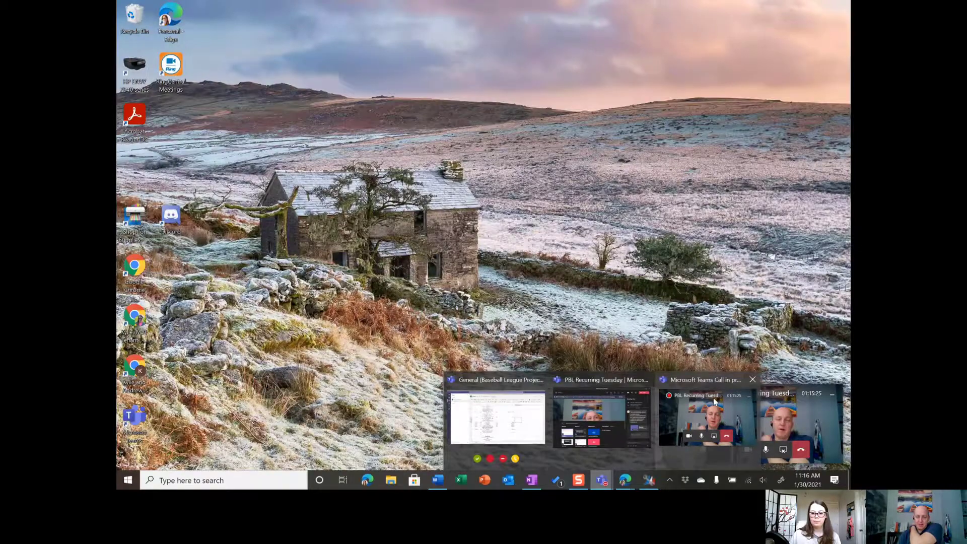
left_click(713, 398)
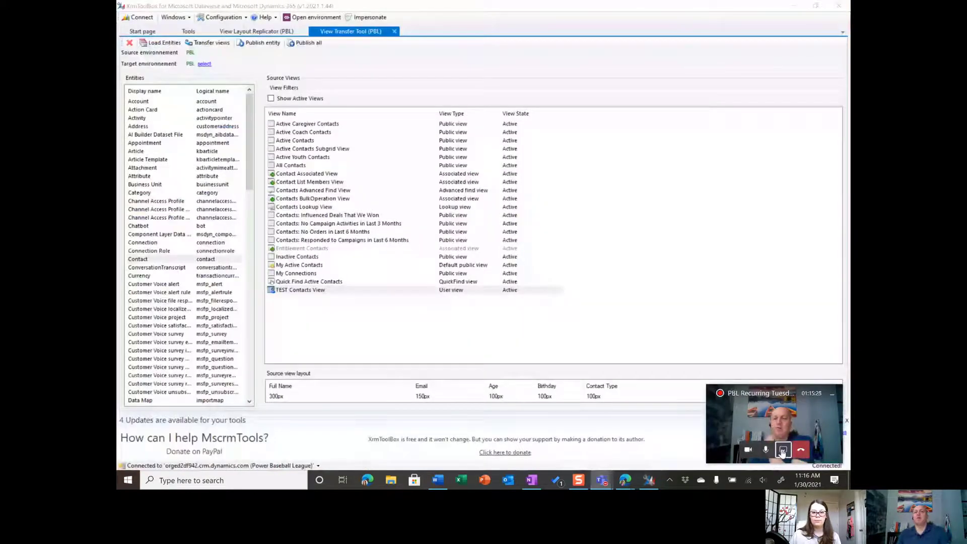